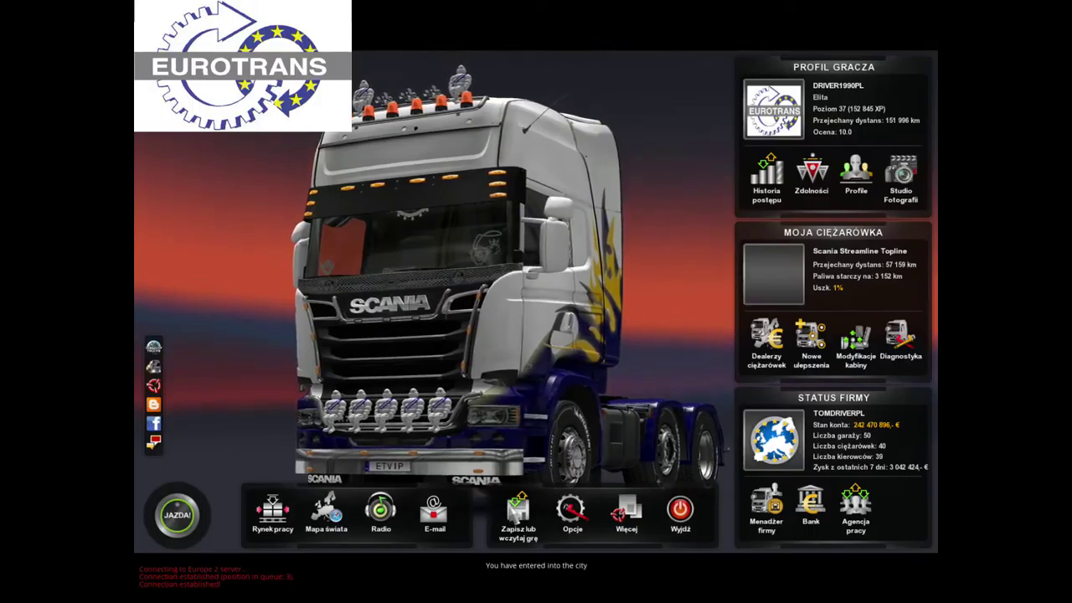
# Step: Save the current game over the latest named save and exit Euro Truck Simulator 2
pyautogui.click(426, 251)
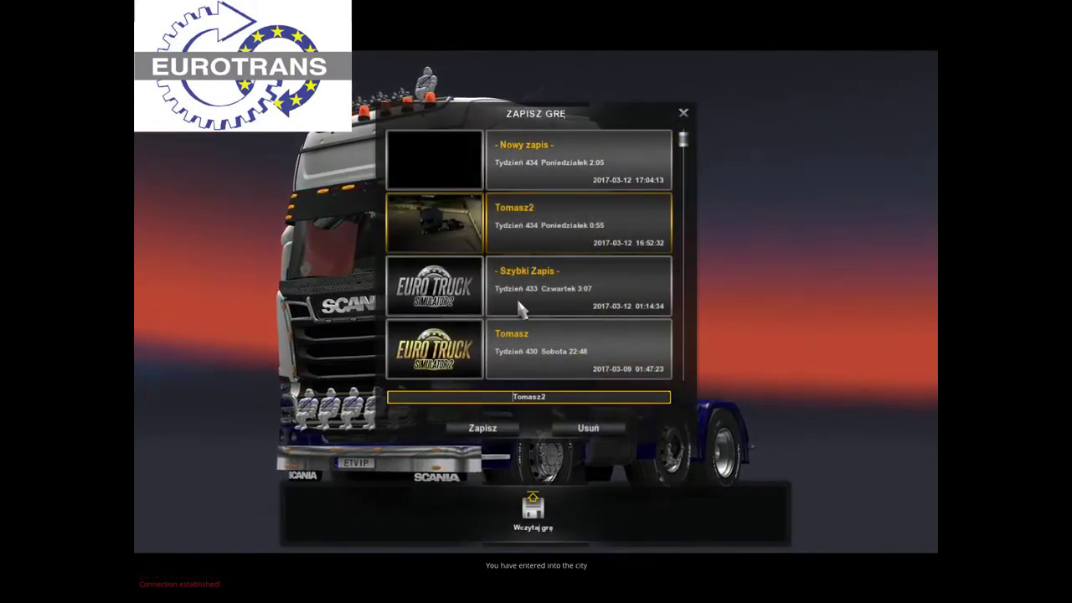
pyautogui.scroll(-2, 536, 276)
pyautogui.scroll(2, 520, 343)
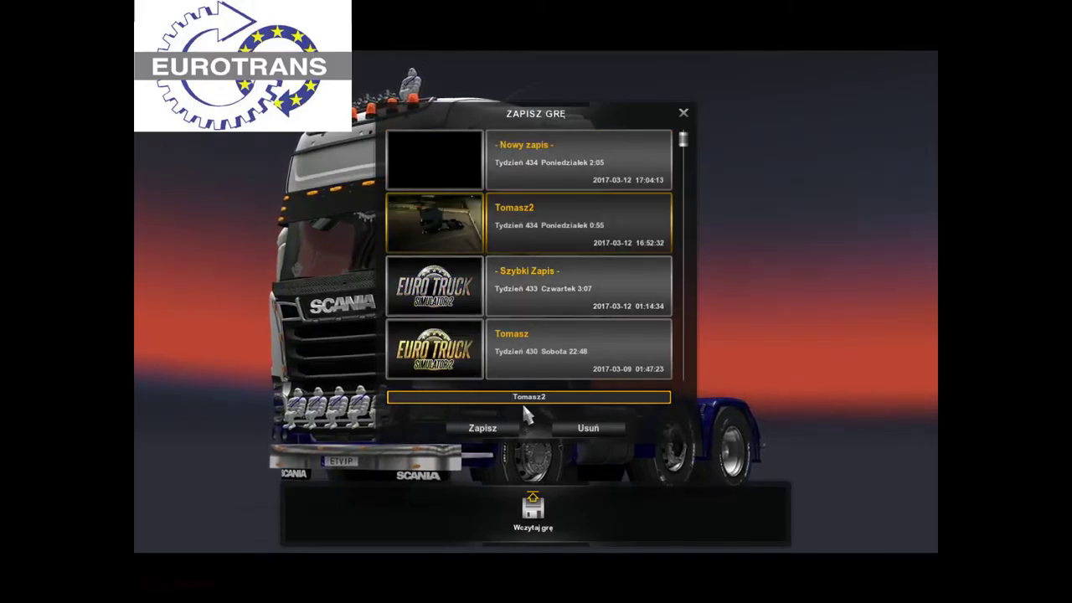
pyautogui.click(501, 433)
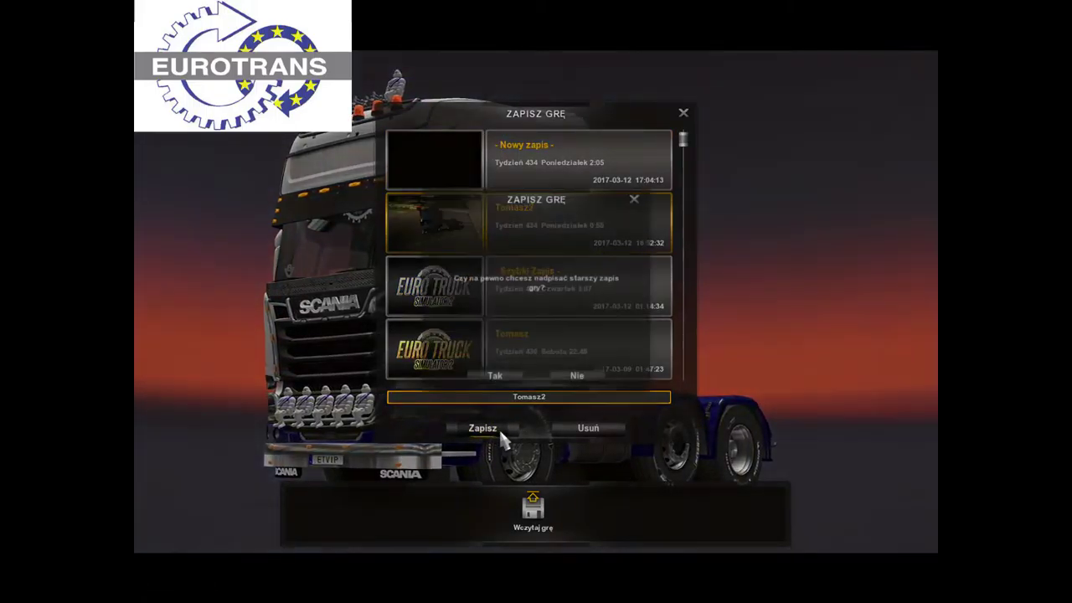
pyautogui.click(509, 380)
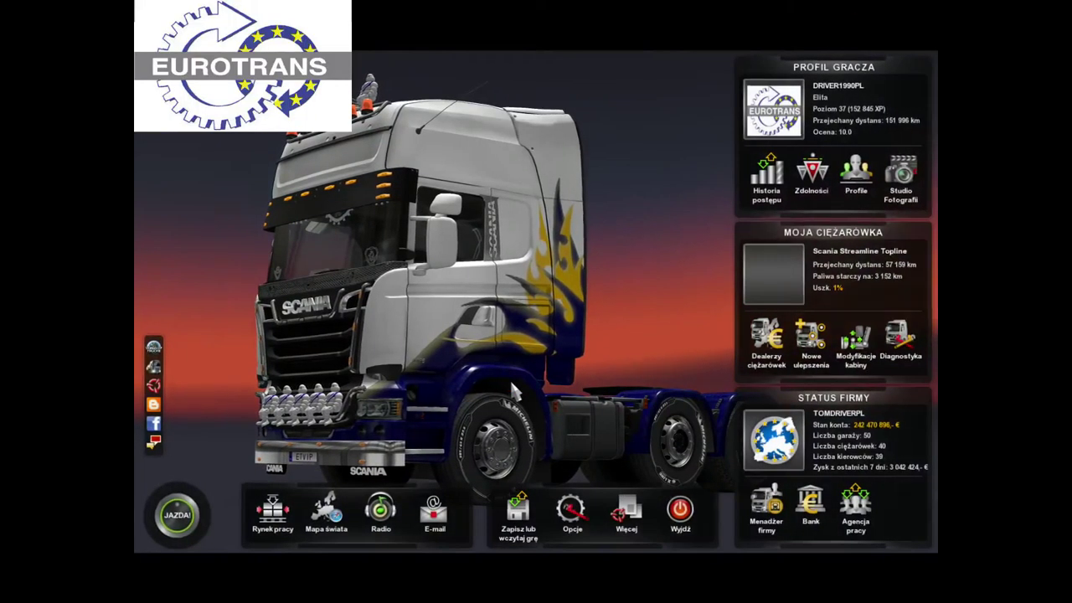
pyautogui.click(683, 512)
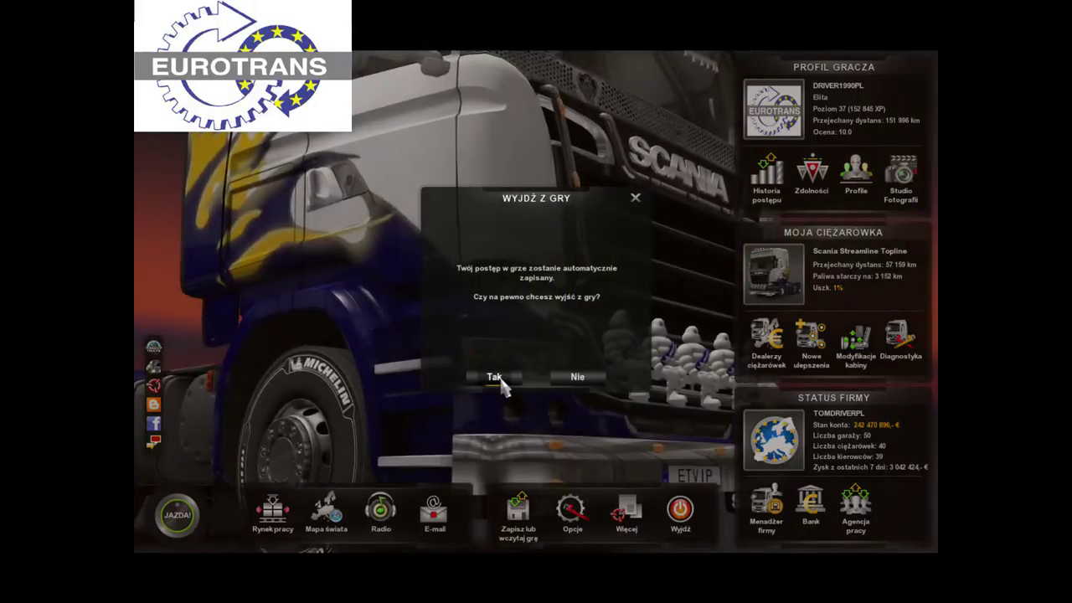
pyautogui.click(499, 378)
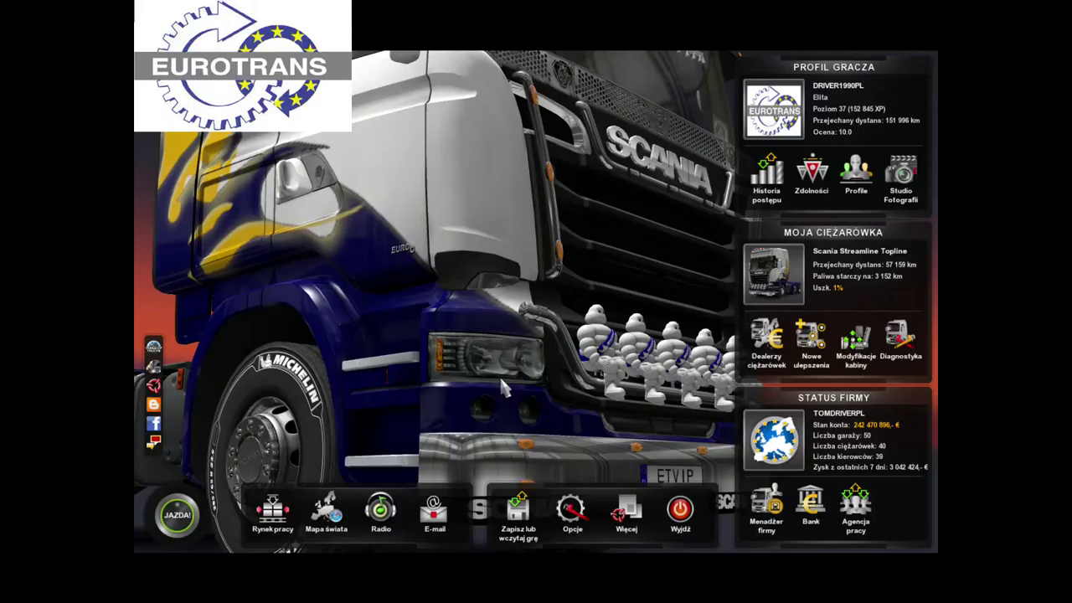
# Step: In File Explorer, open the save folder of the player's profile under Documents, Euro Truck Simulator 2, profiles
pyautogui.press('super+e')
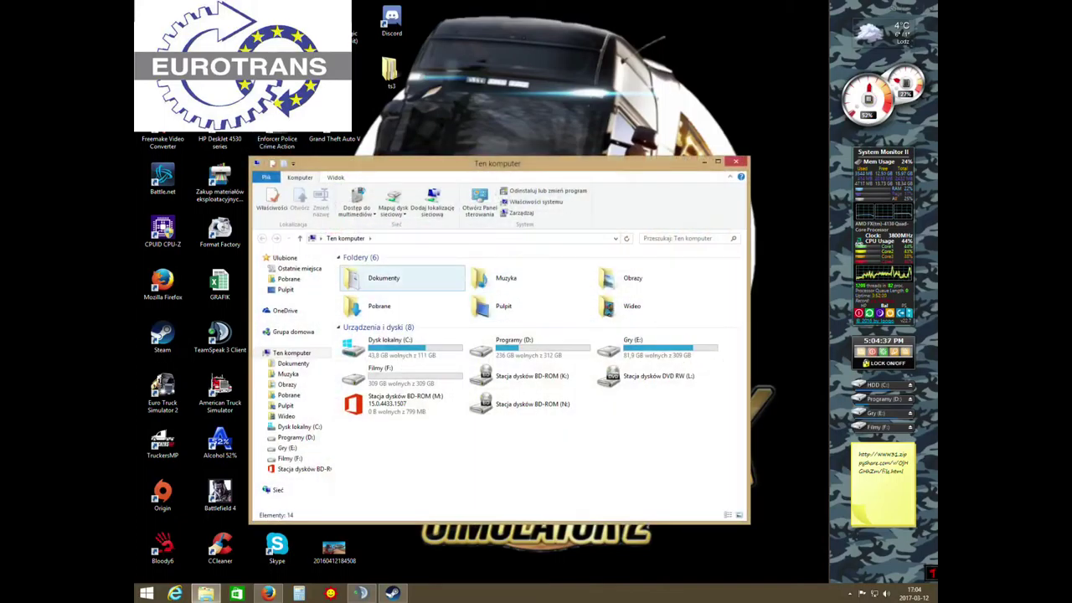
pyautogui.doubleClick(383, 277)
pyautogui.click(418, 406)
pyautogui.doubleClick(380, 406)
pyautogui.doubleClick(365, 290)
pyautogui.click(388, 269)
pyautogui.doubleClick(388, 269)
pyautogui.doubleClick(358, 268)
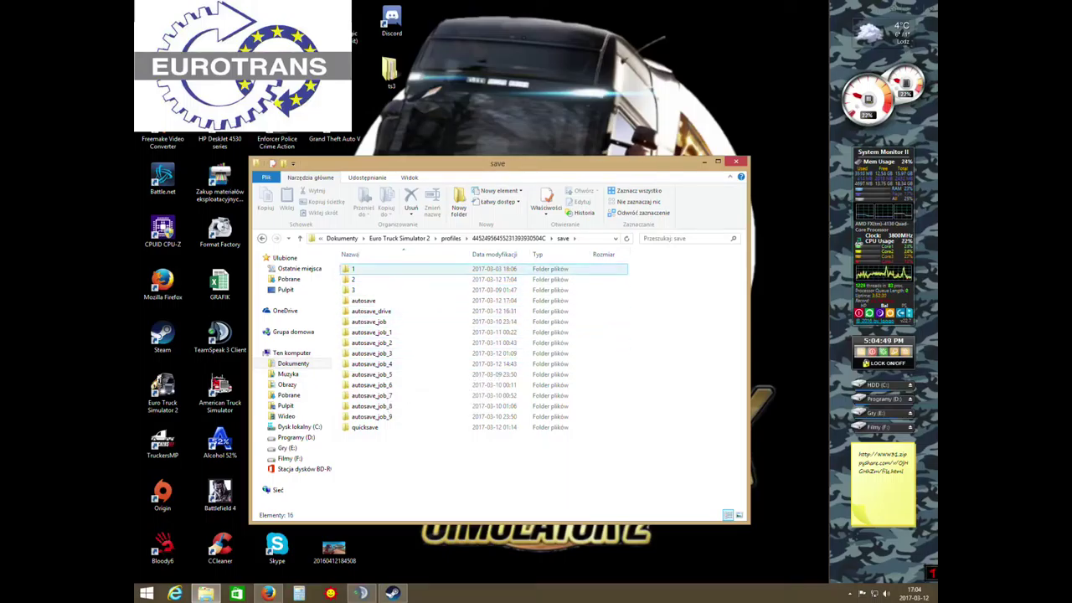
# Step: Check the modification dates of save folders 1 and 2 to identify the newest save, and close the window
pyautogui.doubleClick(356, 269)
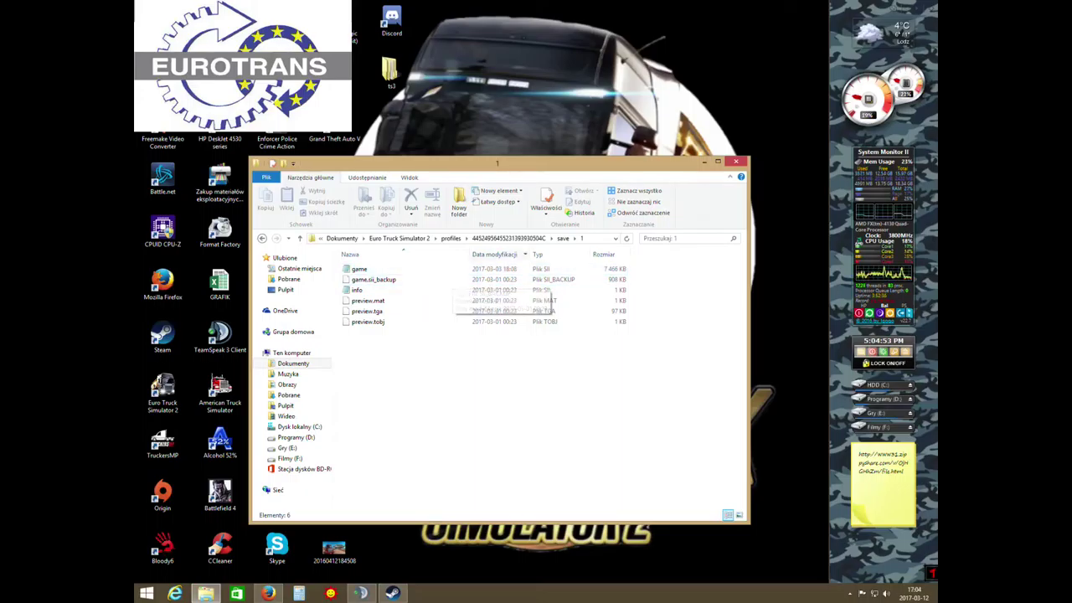
pyautogui.click(358, 269)
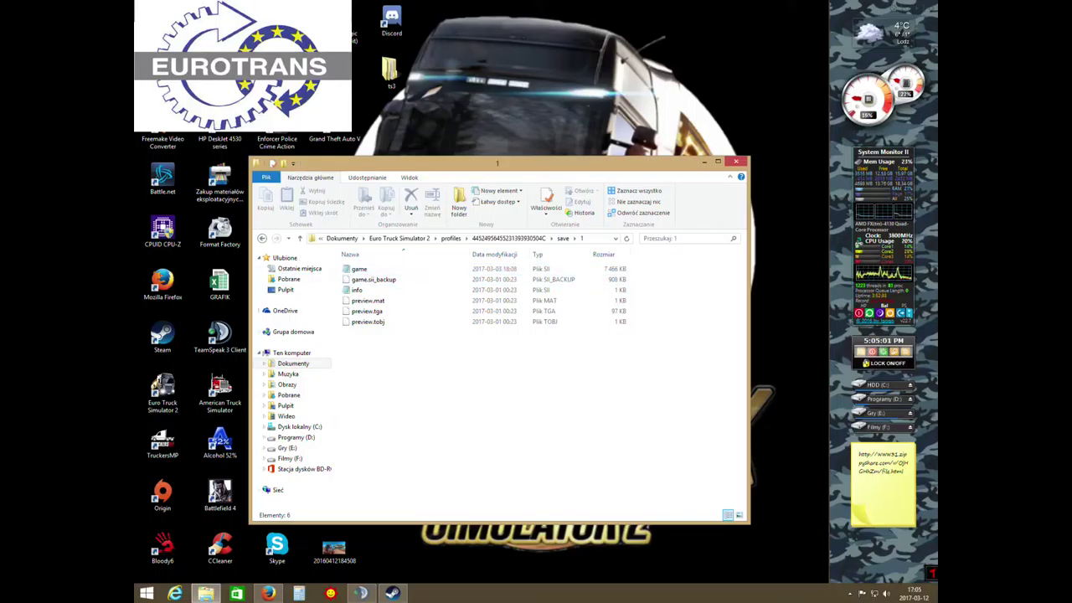
pyautogui.click(262, 238)
pyautogui.doubleClick(373, 279)
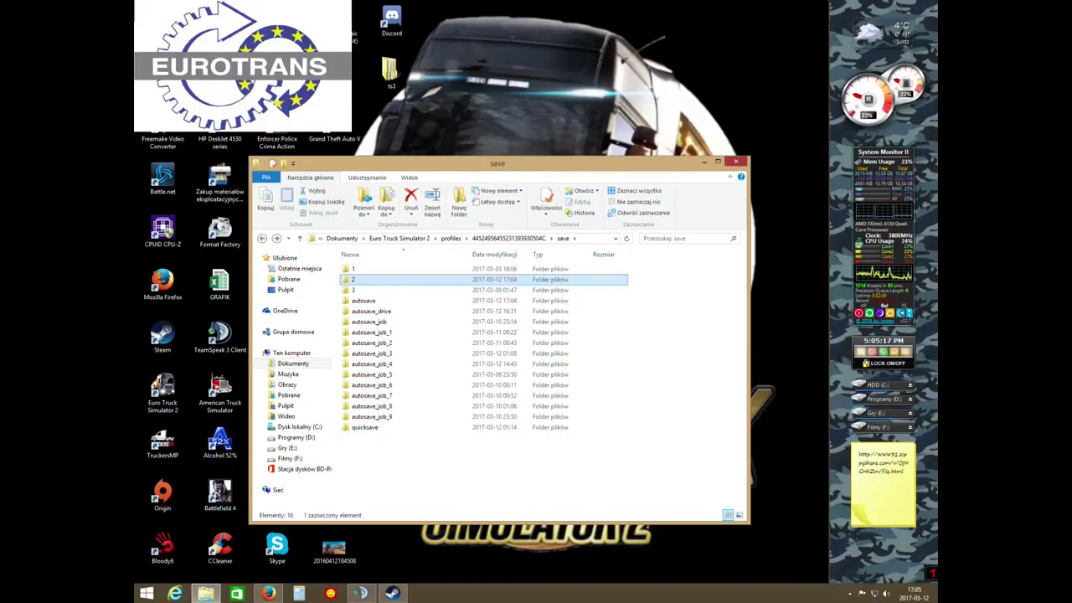
pyautogui.click(735, 161)
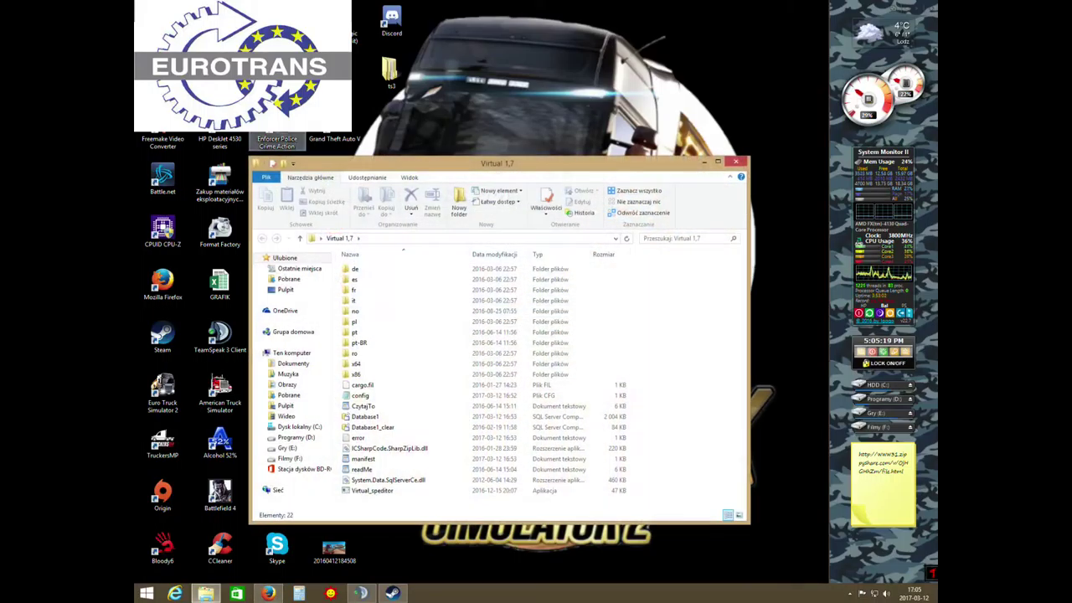
# Step: Start Virtual_speditor from the Virtual 1,7 folder and load the profile from save folder 2
pyautogui.doubleClick(371, 490)
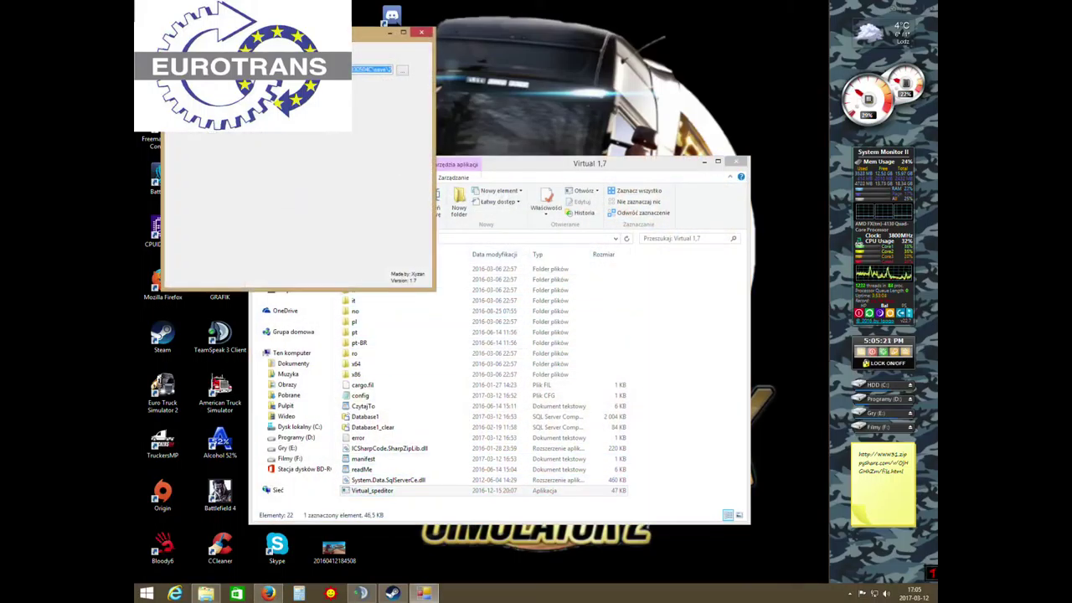
pyautogui.click(401, 71)
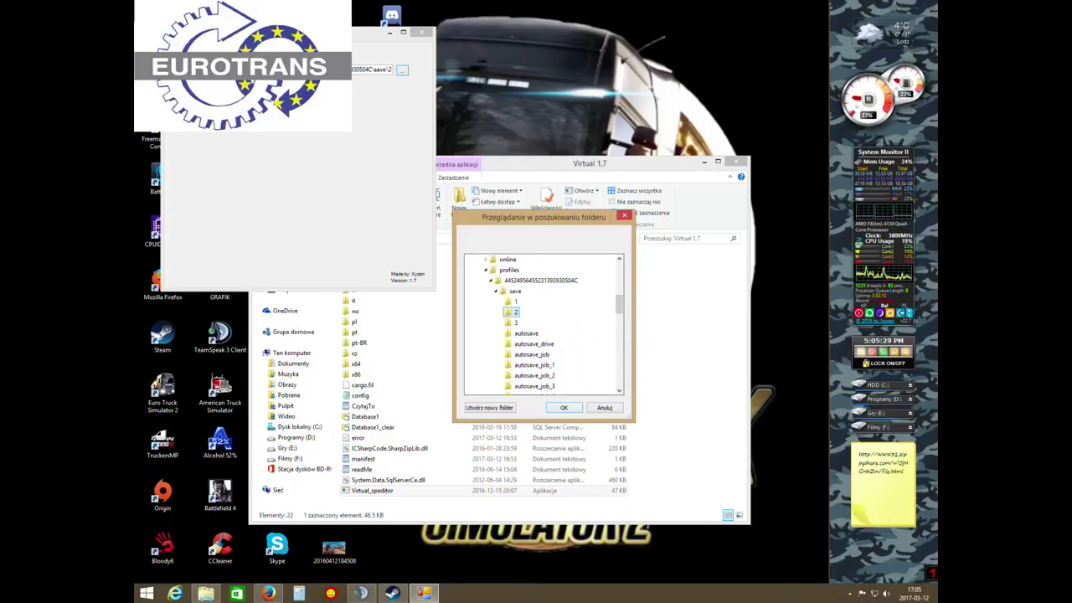
pyautogui.click(563, 406)
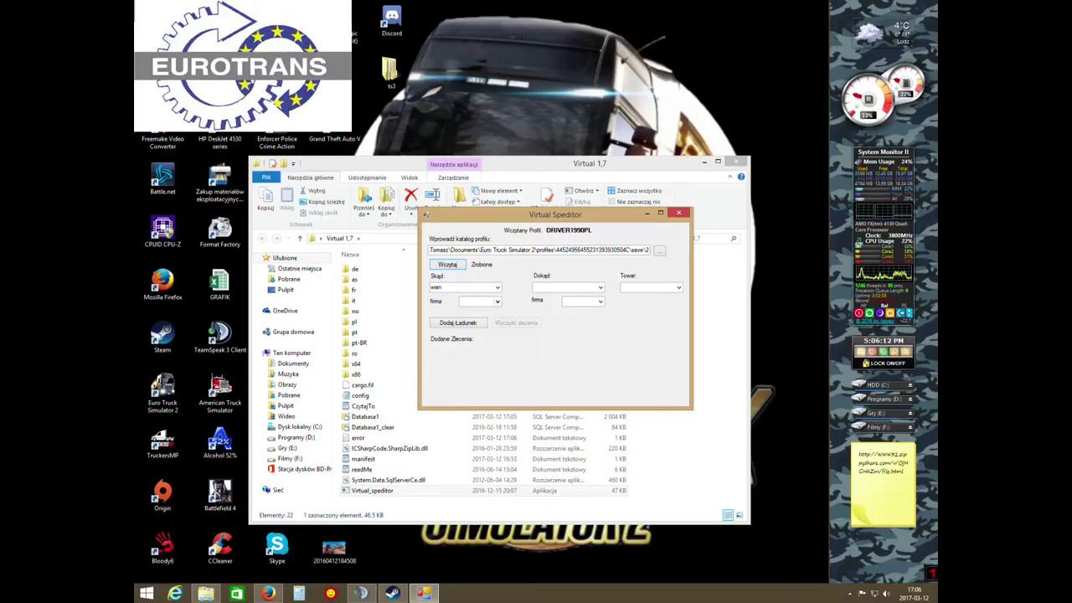
# Step: Set the job's origin company in wien to euroacres and its destination to graz with company lkwlog
pyautogui.click(497, 301)
pyautogui.click(472, 311)
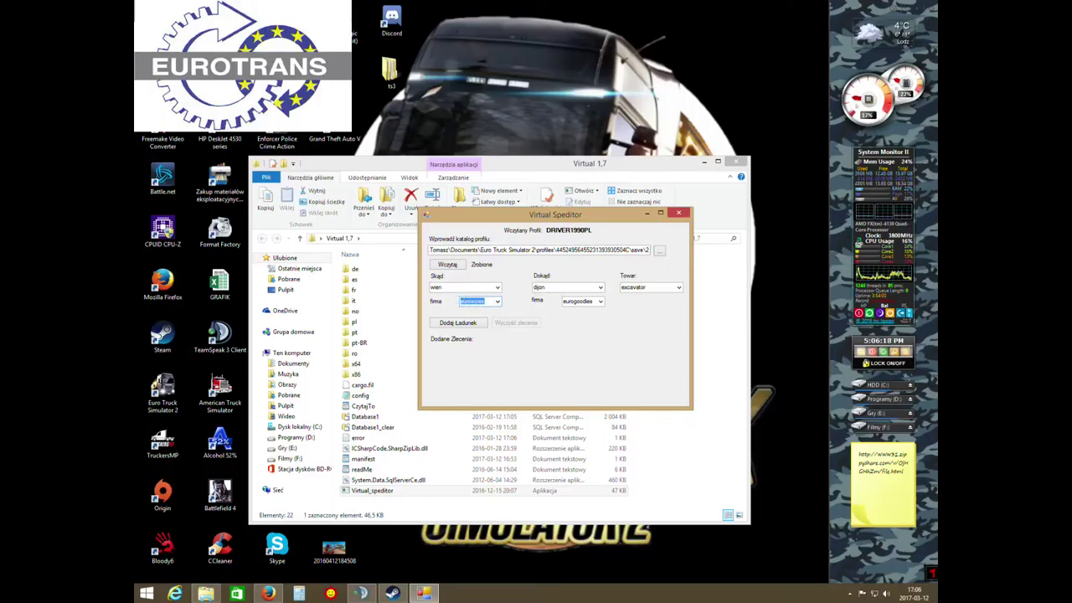
pyautogui.click(599, 287)
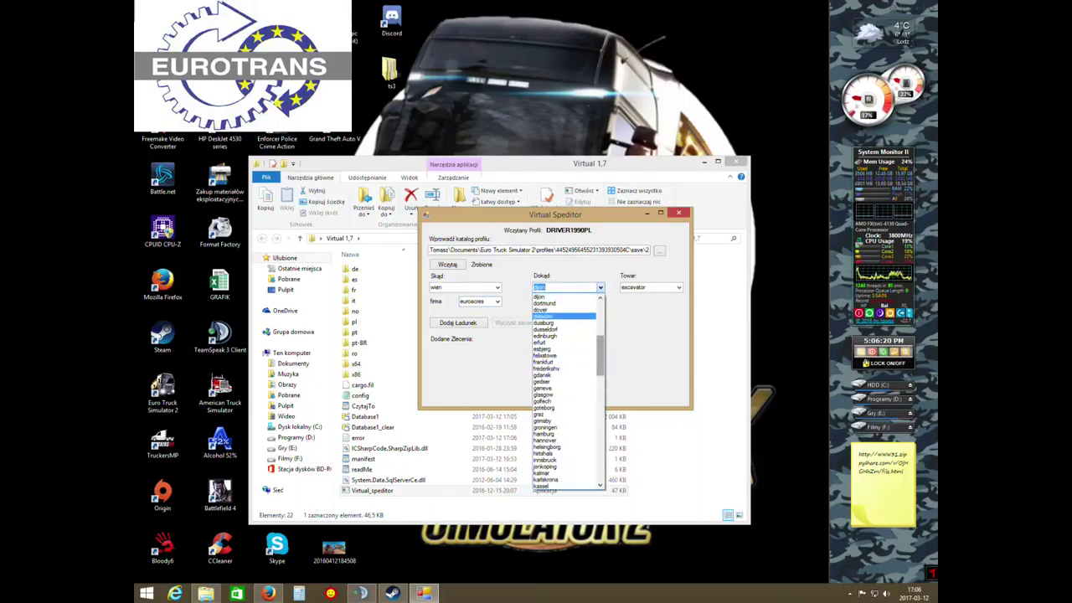
pyautogui.click(563, 310)
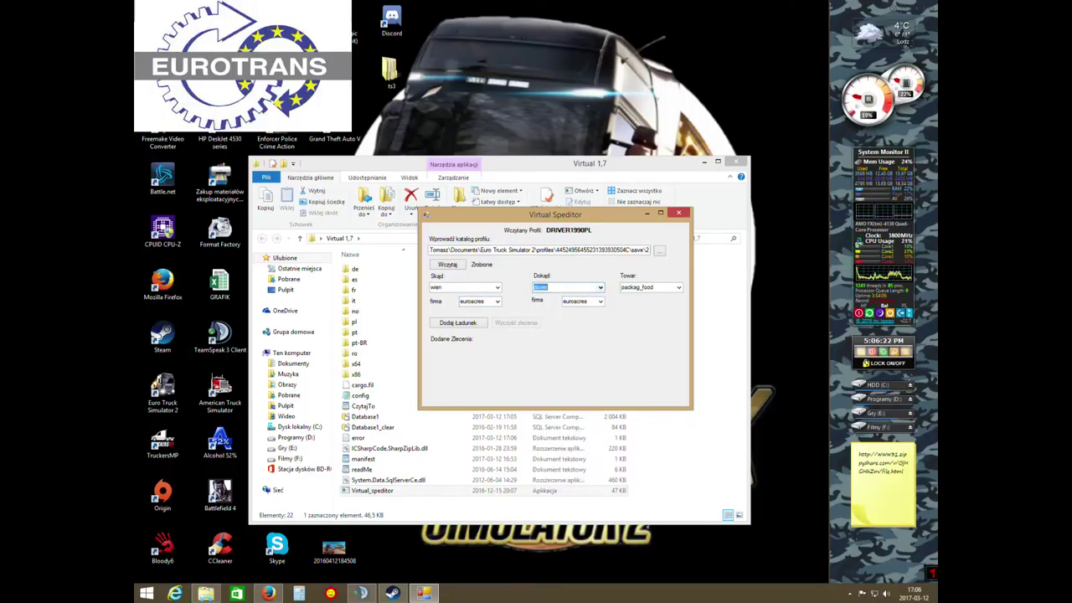
pyautogui.click(599, 287)
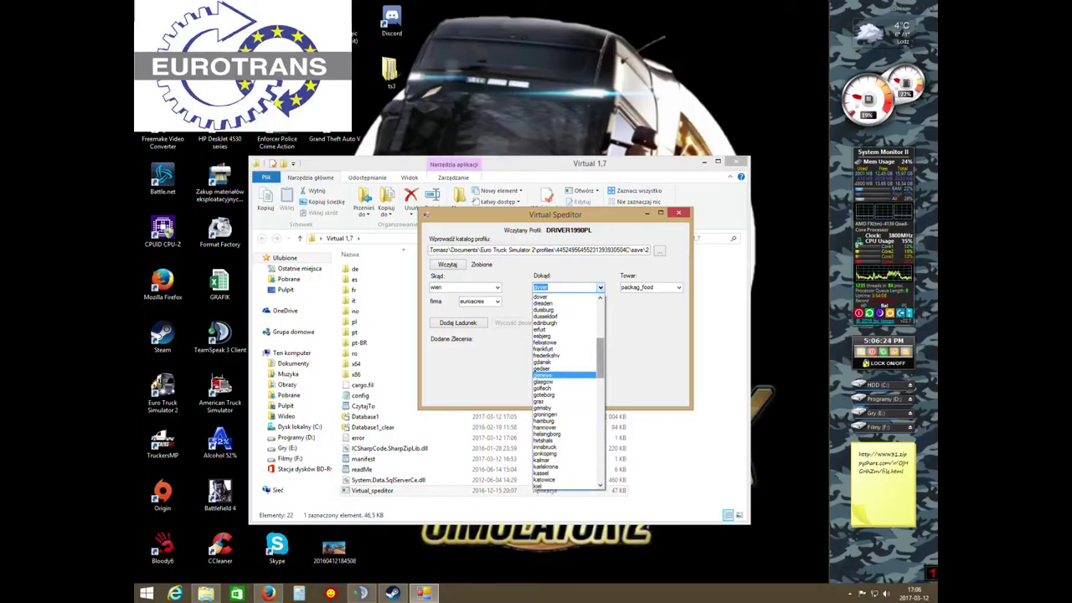
pyautogui.click(563, 401)
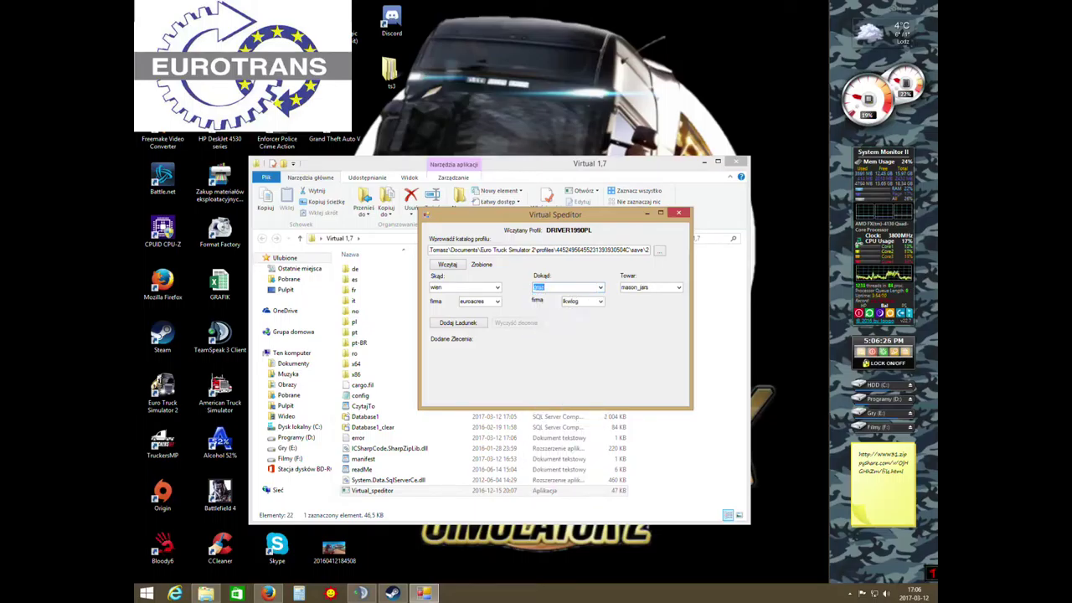
pyautogui.press('Tab')
# Step: Choose volvo_cars as the cargo and add the load to the job list
pyautogui.click(678, 287)
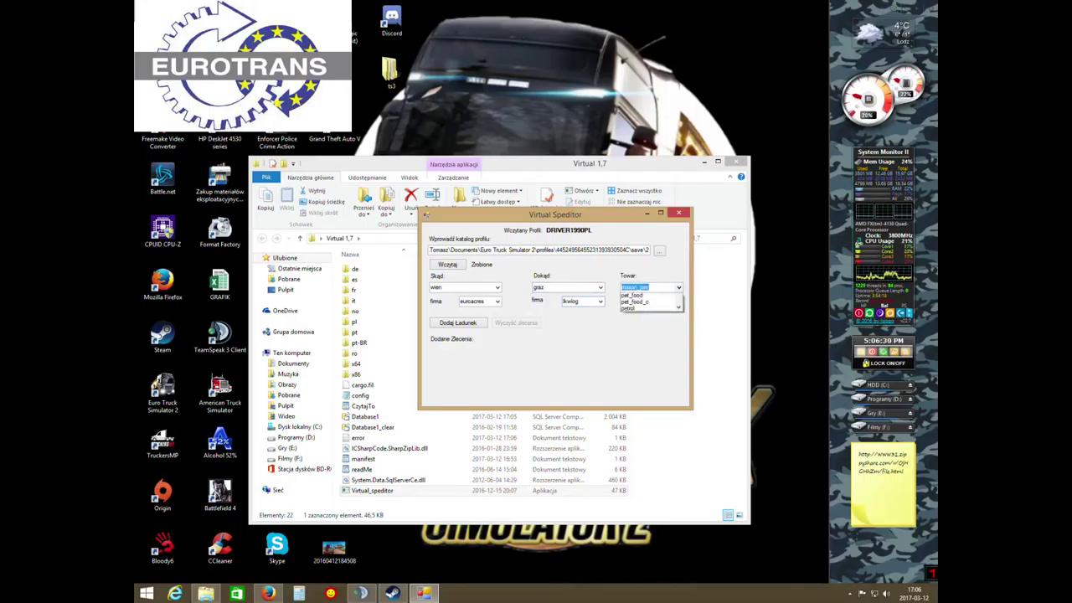
pyautogui.moveTo(678, 404); pyautogui.dragTo(678, 376)
pyautogui.scroll(10, 649, 393)
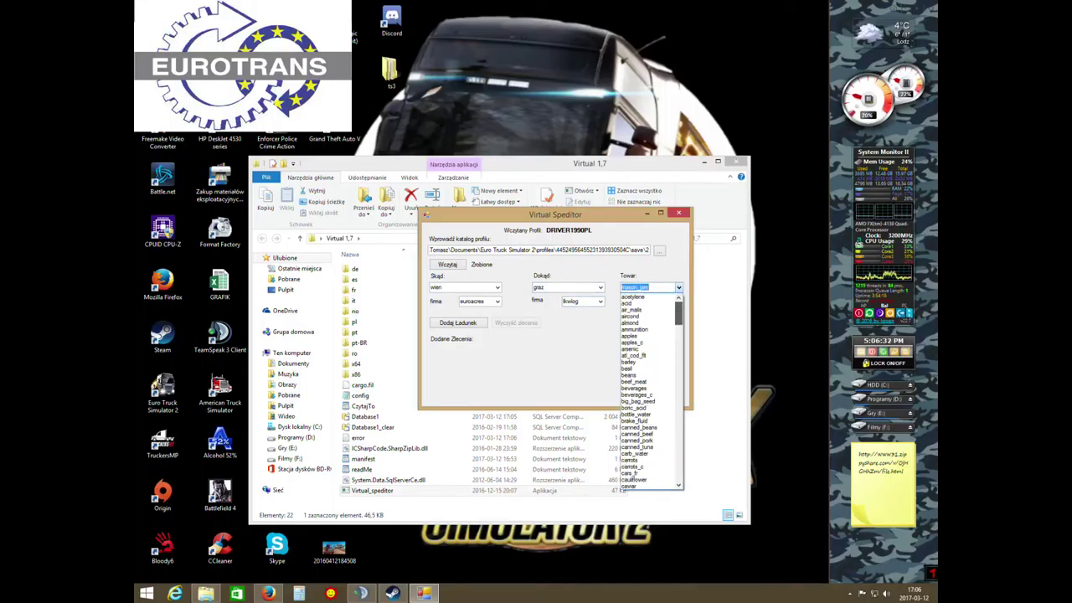
pyautogui.scroll(-15, 648, 393)
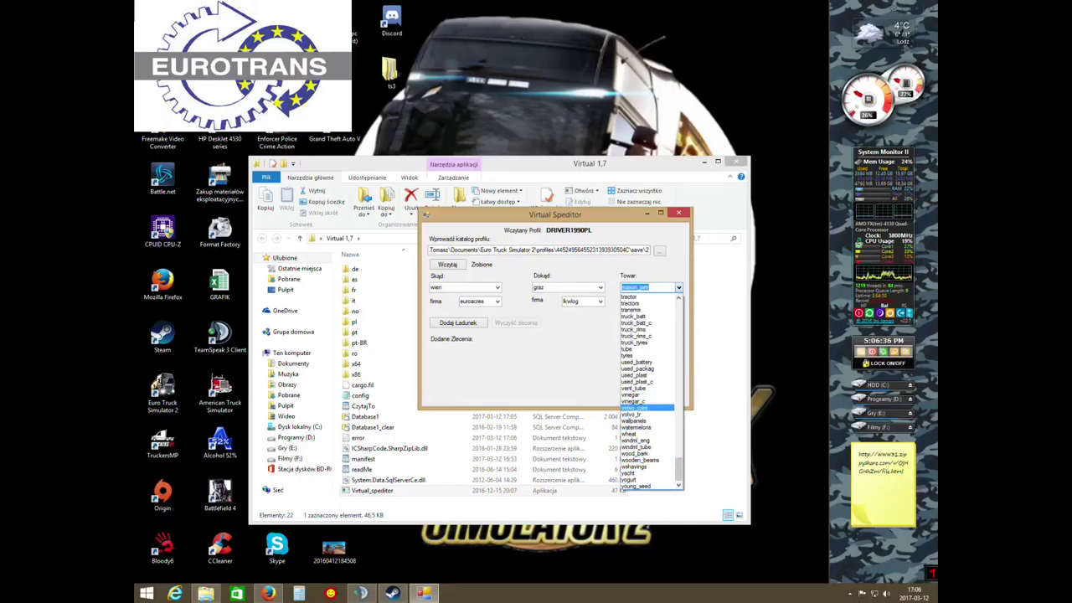
pyautogui.click(633, 408)
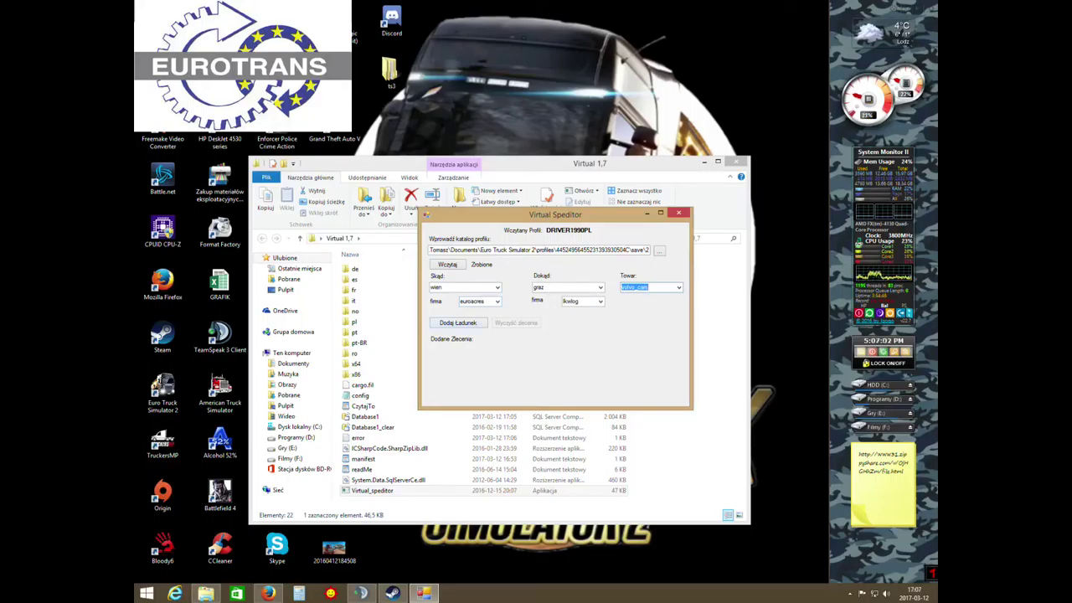
pyautogui.click(457, 322)
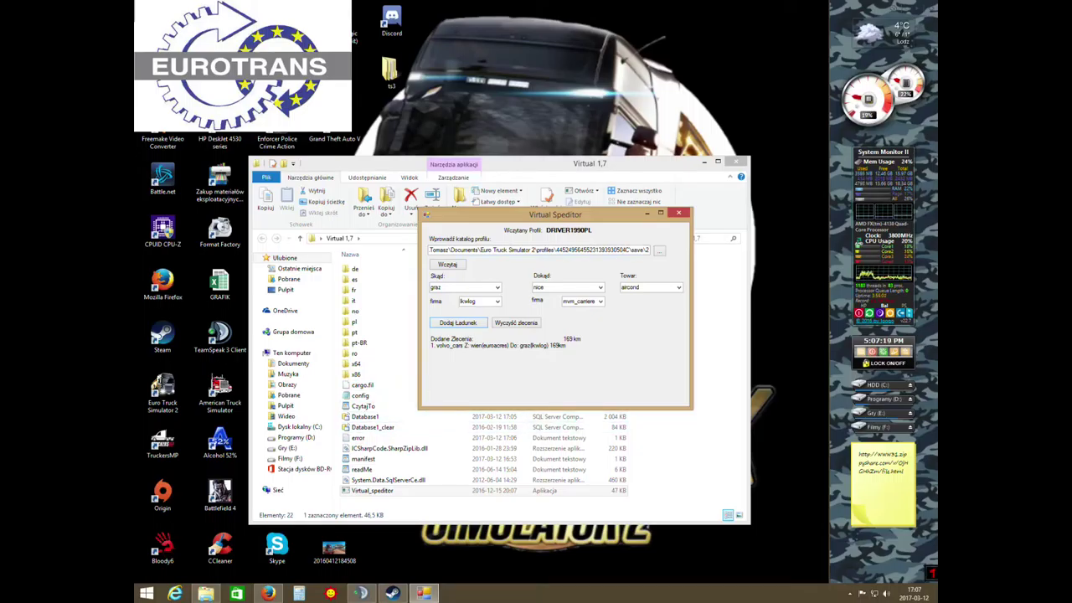
# Step: Close Virtual Speditor and its program folder, and launch ETS2 through TruckersMP
pyautogui.click(678, 213)
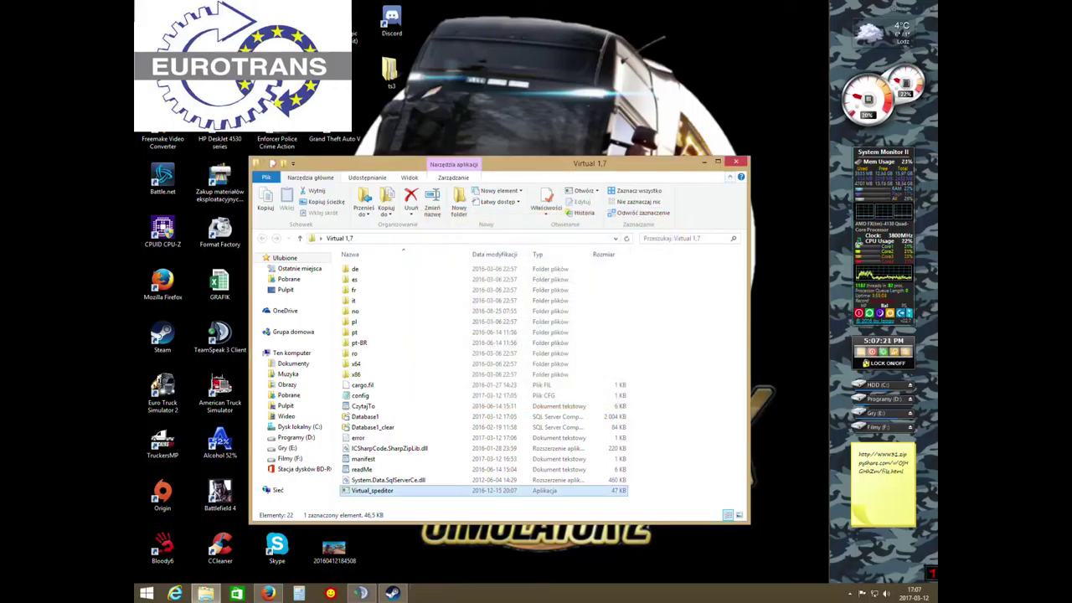
pyautogui.hotkey('alt', 'F4')
pyautogui.click(163, 442)
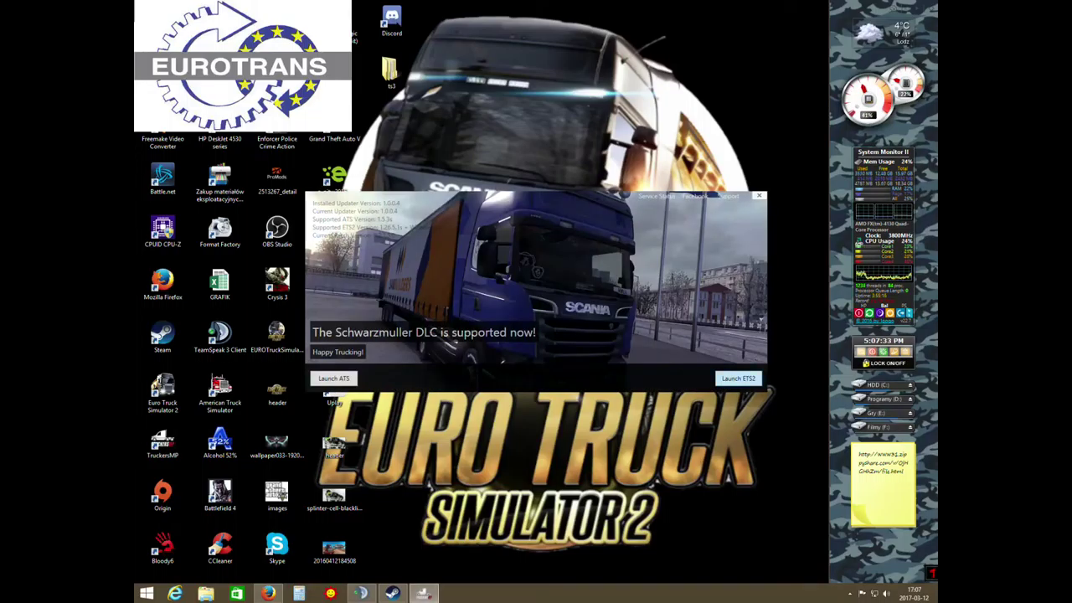
pyautogui.click(738, 378)
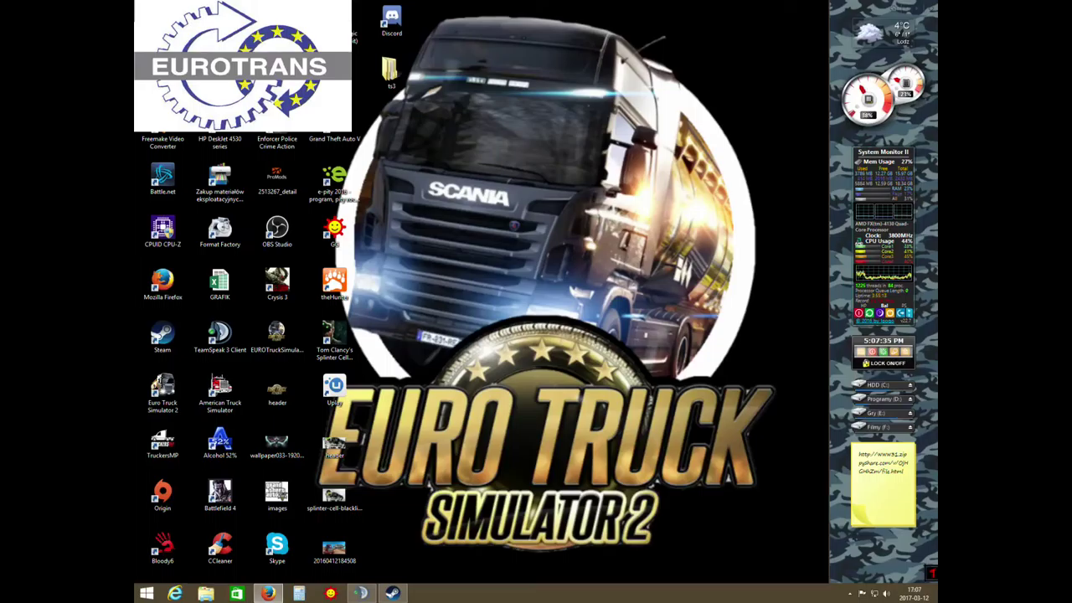